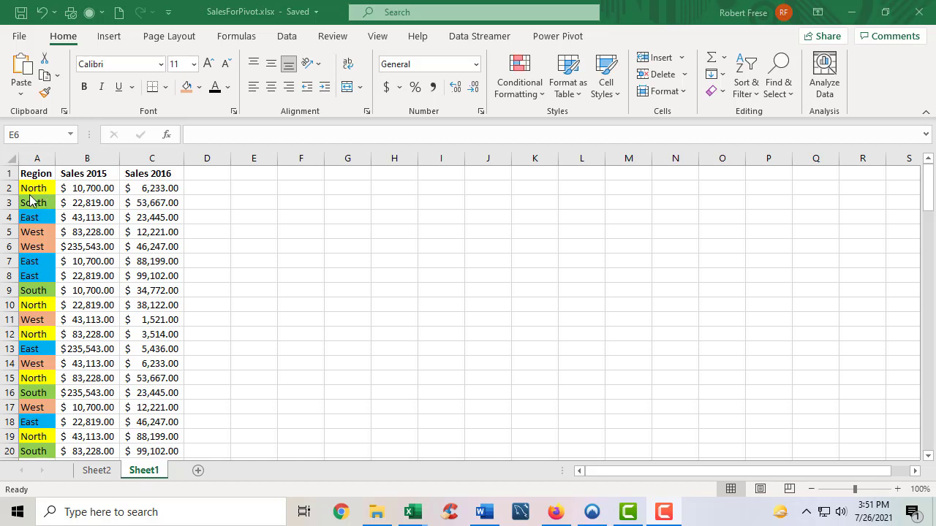
- Examine the Region, Sales 2015 and Sales 2016 data on Sheet1 from the header row to the last record
{"action": "left_click", "coordinate": [67, 200]}
{"action": "left_click", "coordinate": [154, 199]}
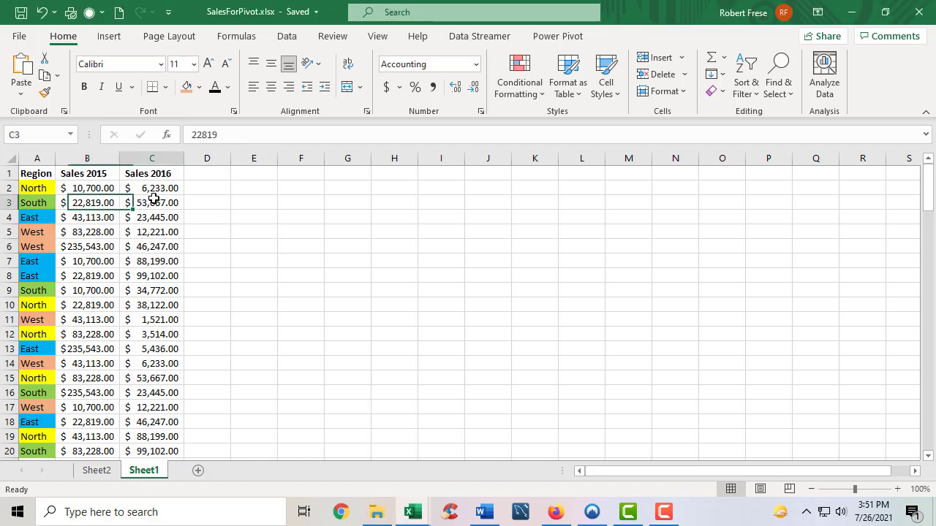
{"action": "left_click", "coordinate": [38, 188]}
{"action": "left_click", "coordinate": [77, 189]}
{"action": "left_click", "coordinate": [138, 190]}
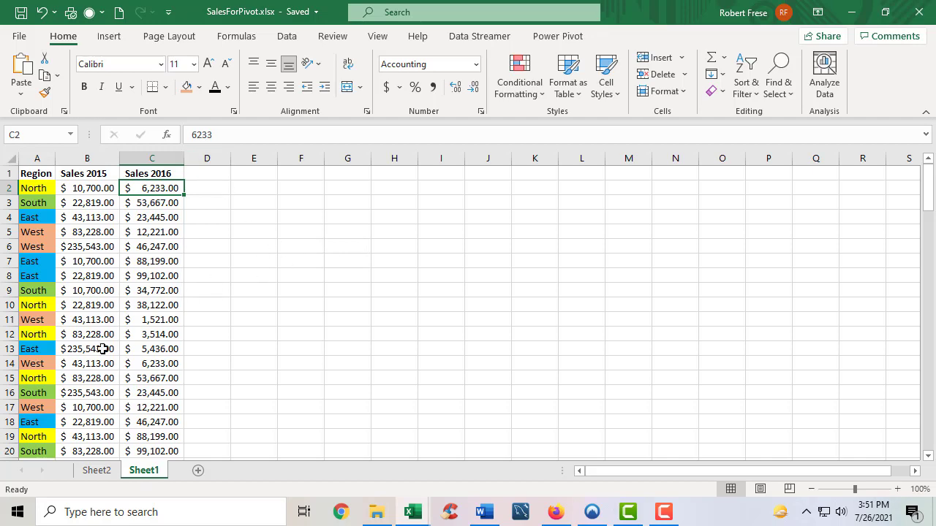
{"action": "scroll", "coordinate": [170, 283], "scroll_direction": "down", "scroll_amount": 4}
{"action": "scroll", "coordinate": [172, 287], "scroll_direction": "down", "scroll_amount": 20}
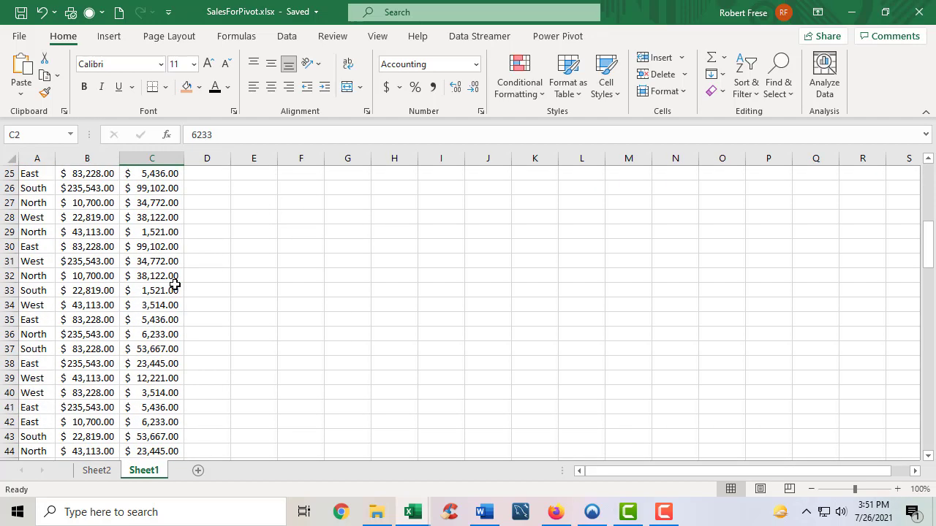
{"action": "scroll", "coordinate": [167, 292], "scroll_direction": "down", "scroll_amount": 4}
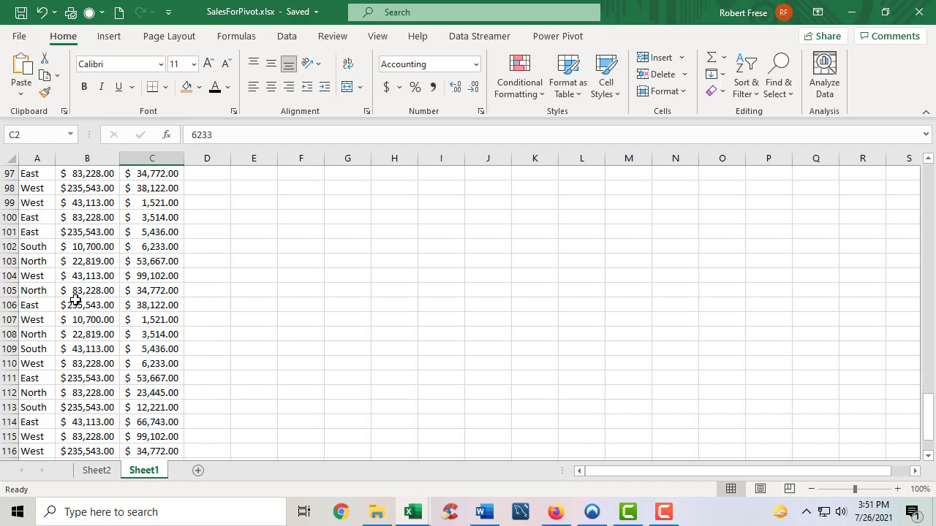
{"action": "left_click", "coordinate": [76, 300]}
{"action": "key", "text": "ctrl+Down"}
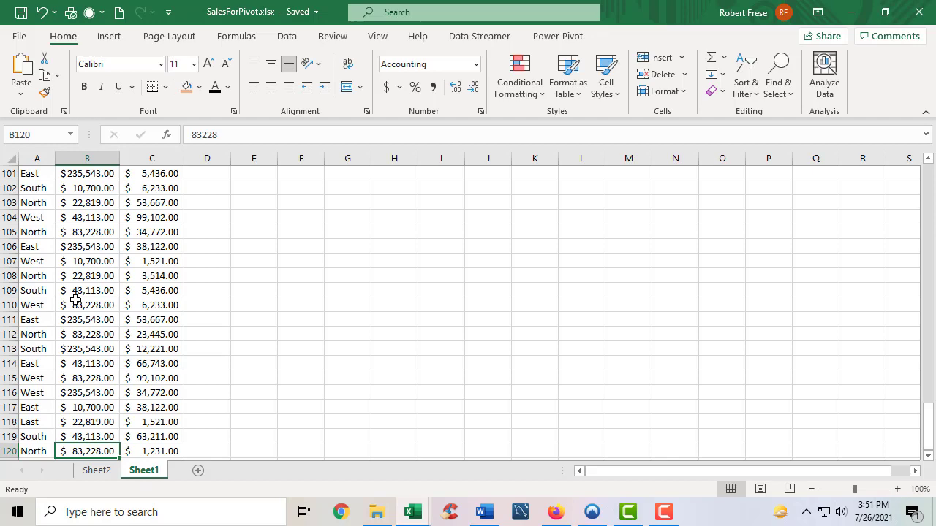
{"action": "key", "text": "ctrl+Up"}
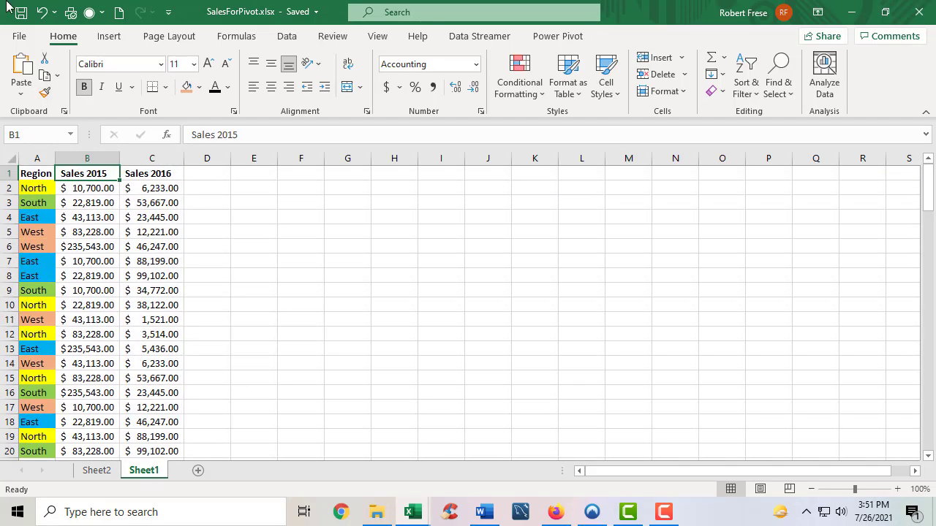
- Create a PivotTable on a new worksheet from the sales data range Sheet1!$A$1:$C$120
{"action": "left_click", "coordinate": [81, 221]}
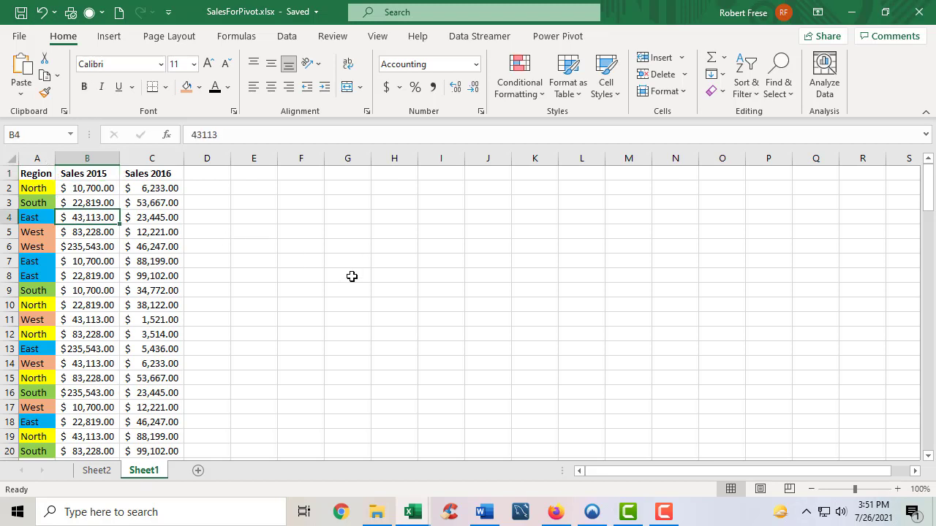
{"action": "left_click", "coordinate": [109, 36]}
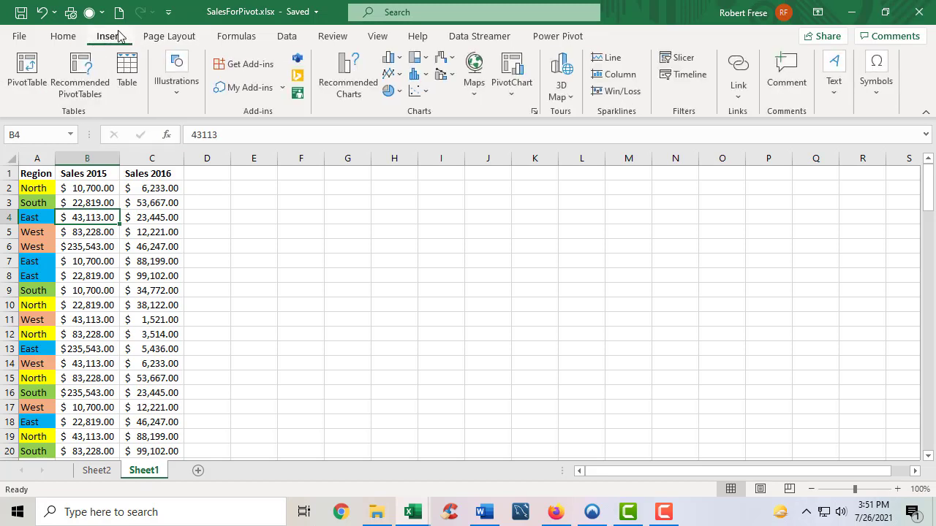
{"action": "left_click", "coordinate": [27, 68]}
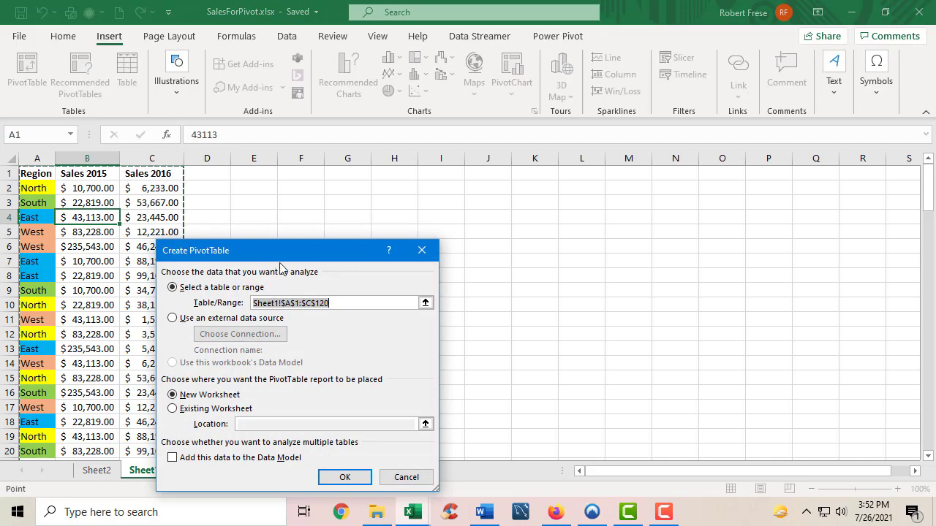
{"action": "left_click_drag", "start_coordinate": [272, 253], "coordinate": [421, 176]}
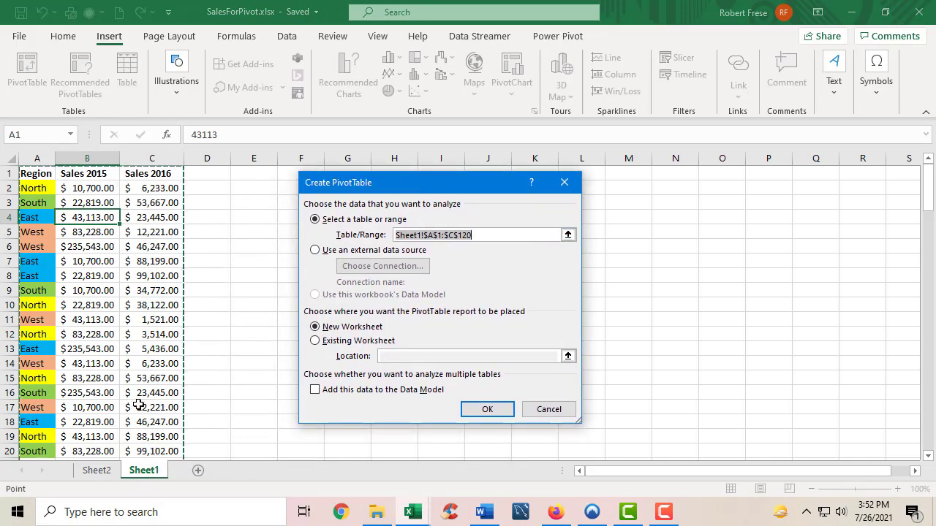
{"action": "scroll", "coordinate": [128, 278], "scroll_direction": "down", "scroll_amount": 9}
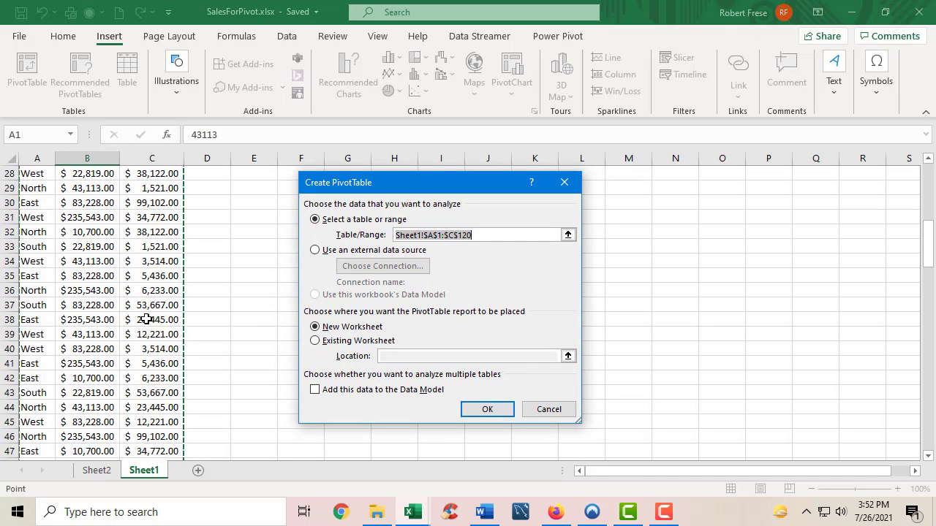
{"action": "scroll", "coordinate": [147, 320], "scroll_direction": "down", "scroll_amount": 5}
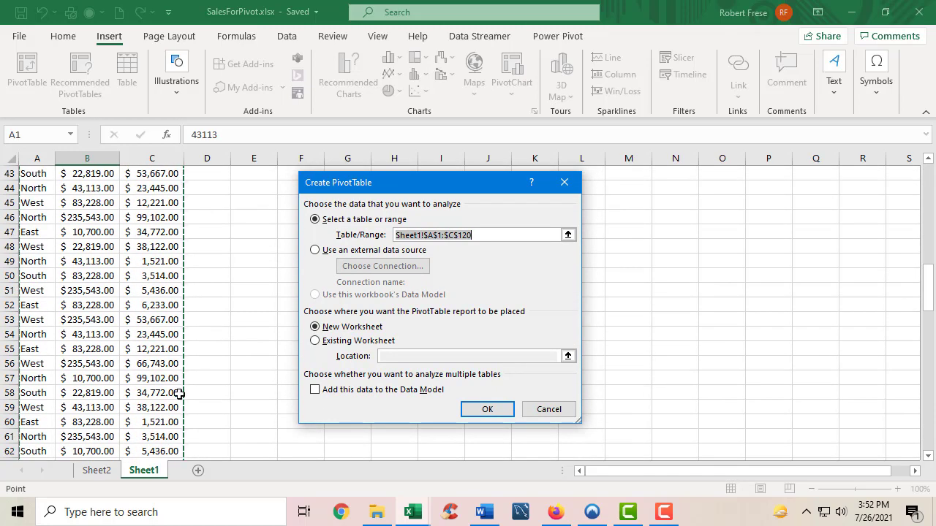
{"action": "scroll", "coordinate": [179, 394], "scroll_direction": "down", "scroll_amount": 18}
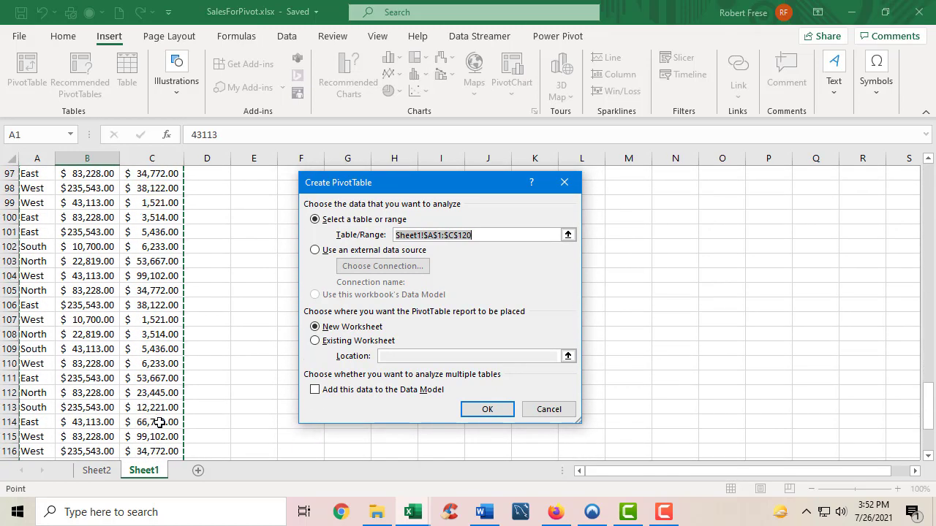
{"action": "scroll", "coordinate": [161, 424], "scroll_direction": "down", "scroll_amount": 6}
{"action": "scroll", "coordinate": [159, 329], "scroll_direction": "up", "scroll_amount": 8}
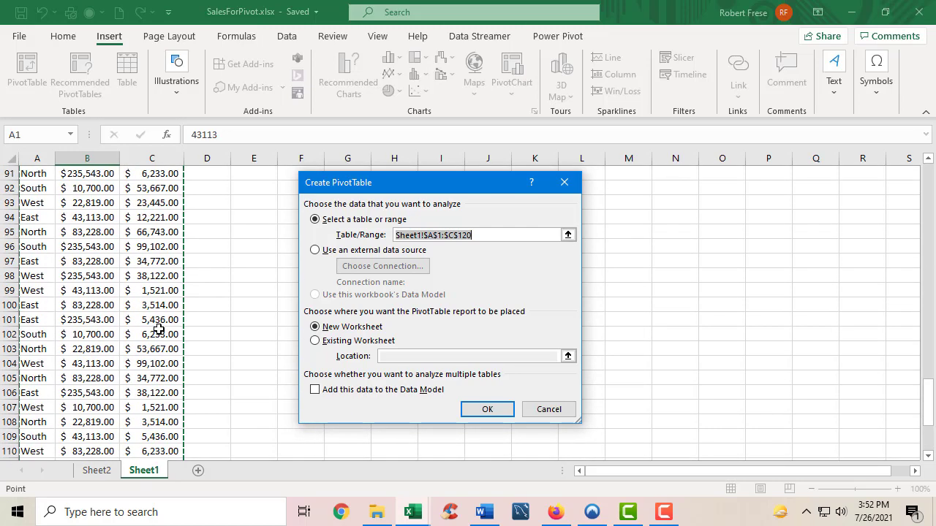
{"action": "scroll", "coordinate": [158, 329], "scroll_direction": "up", "scroll_amount": 20}
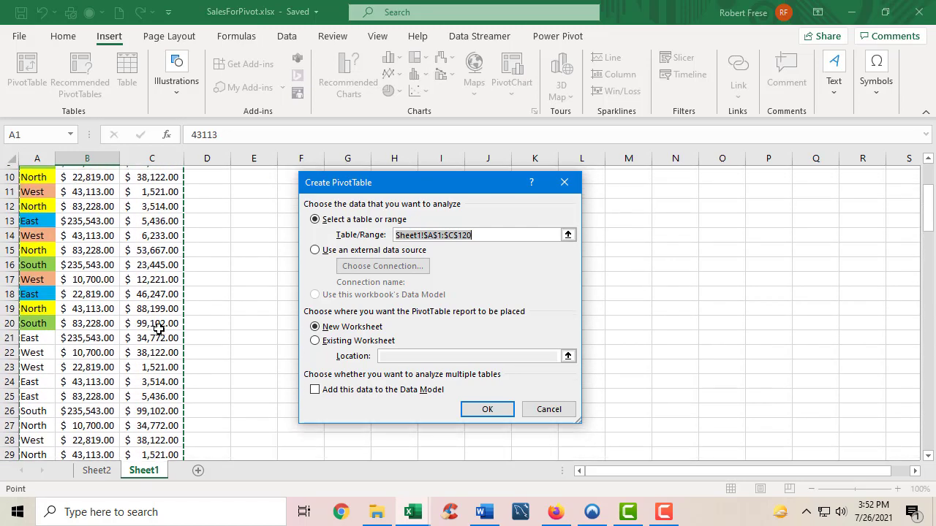
{"action": "scroll", "coordinate": [158, 328], "scroll_direction": "up", "scroll_amount": 3}
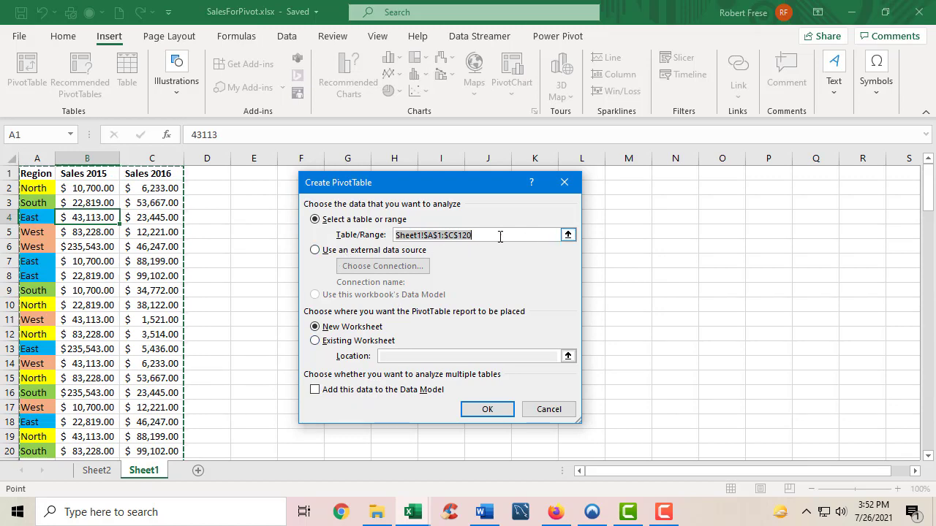
{"action": "left_click", "coordinate": [499, 407]}
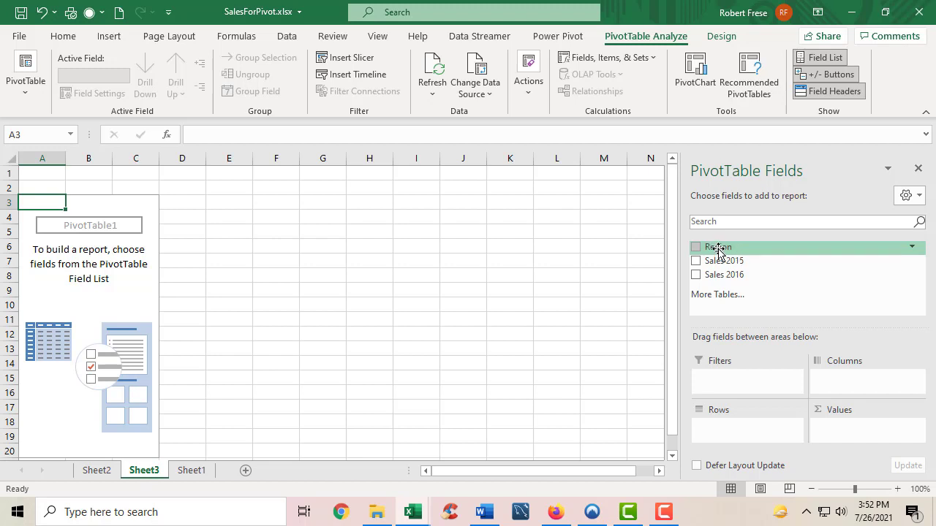
- Add Region as the PivotTable's row field and summarize Sales 2015 and Sales 2016 as sum values
{"action": "left_click_drag", "start_coordinate": [714, 247], "coordinate": [725, 434]}
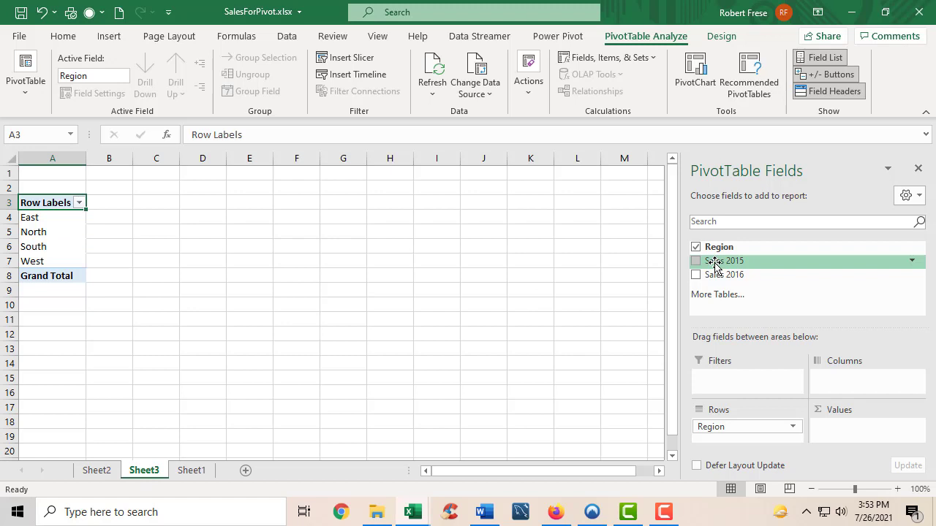
{"action": "left_click_drag", "start_coordinate": [714, 265], "coordinate": [840, 434]}
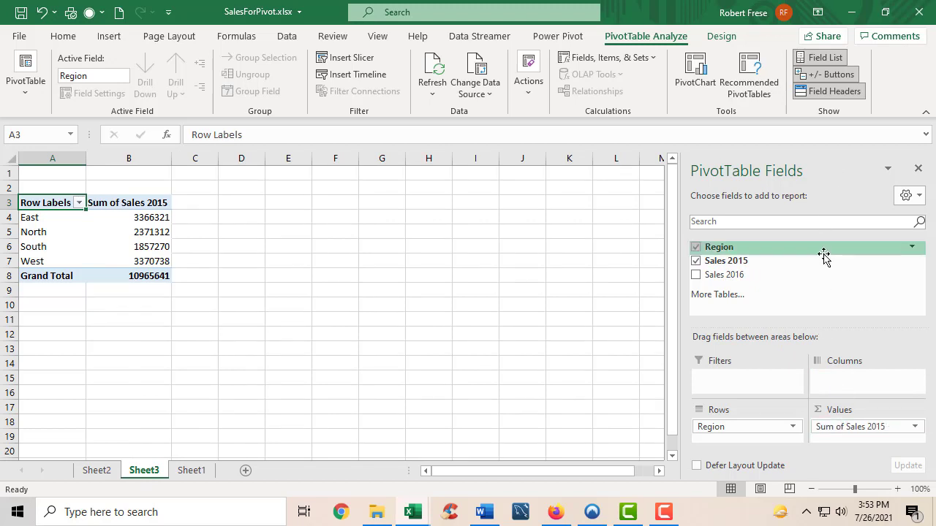
{"action": "left_click", "coordinate": [696, 276]}
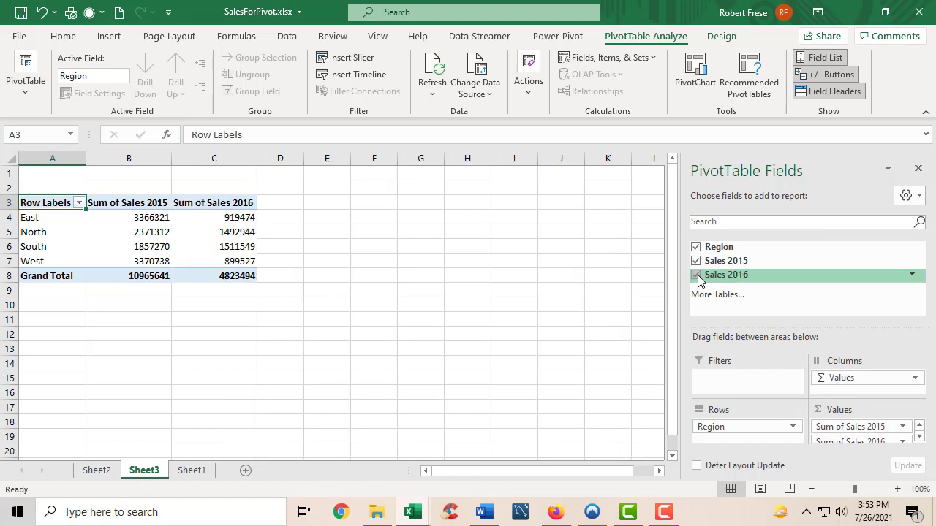
{"action": "left_click", "coordinate": [918, 437]}
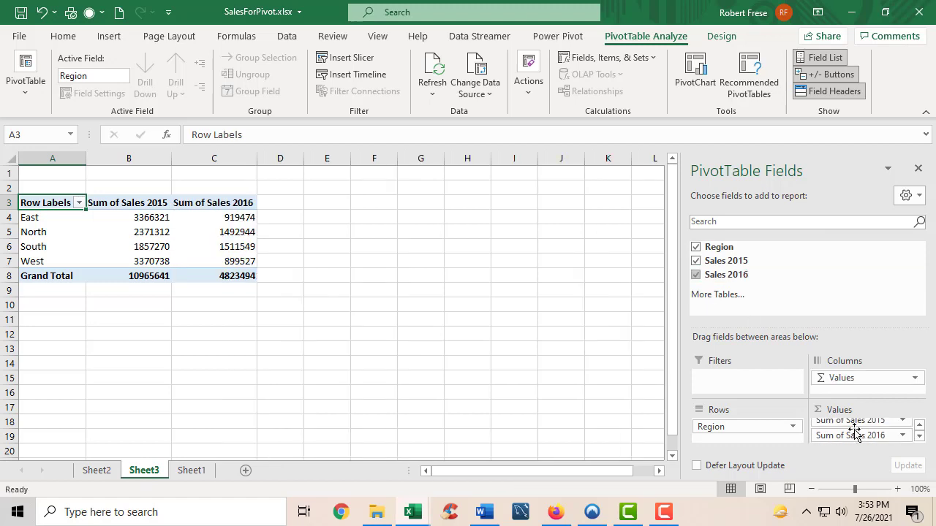
{"action": "scroll", "coordinate": [848, 437], "scroll_direction": "up", "scroll_amount": 1}
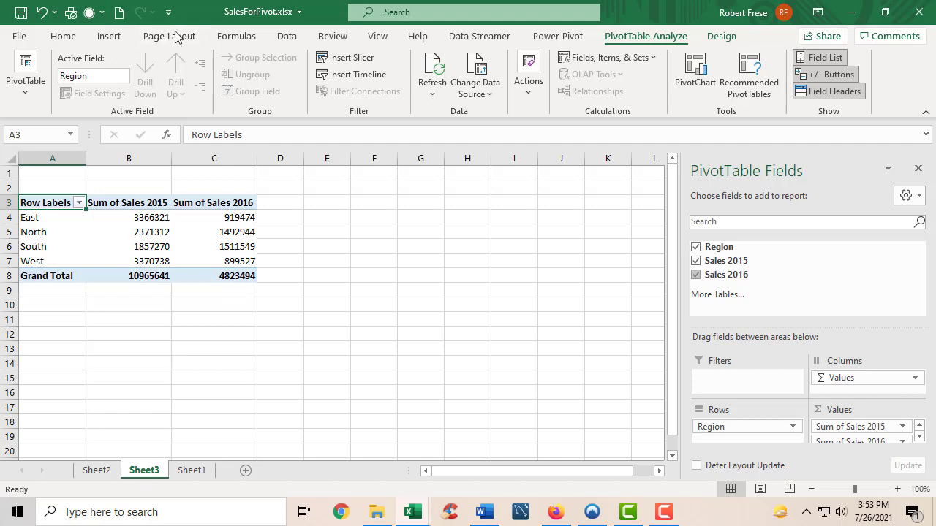
- Insert a clustered column PivotChart of the regional sales and place it beside the PivotTable, over columns E to L
{"action": "left_click", "coordinate": [111, 38]}
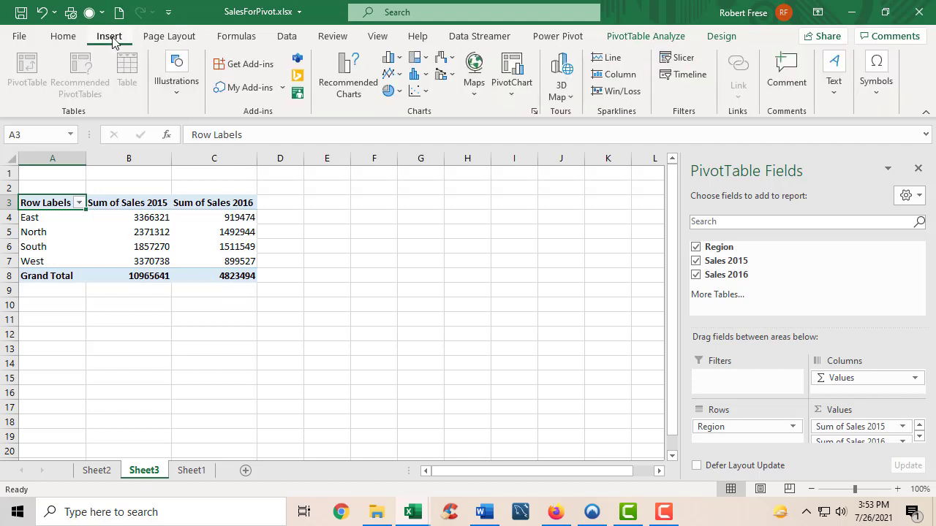
{"action": "left_click", "coordinate": [351, 75]}
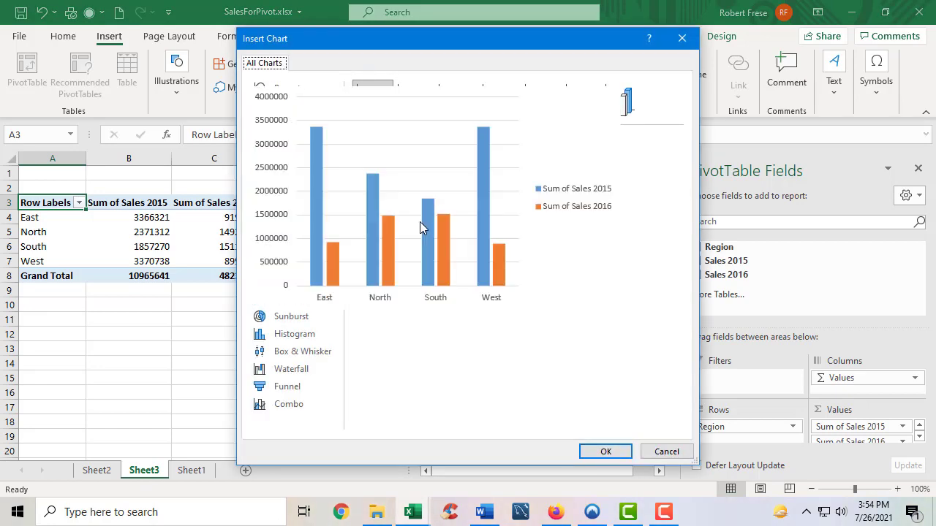
{"action": "left_click", "coordinate": [605, 452]}
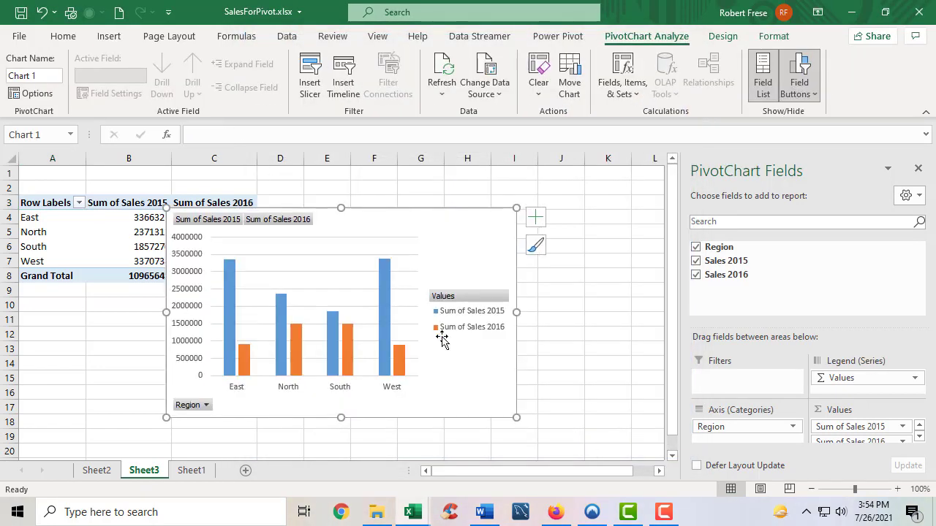
{"action": "left_click_drag", "start_coordinate": [368, 221], "coordinate": [509, 190]}
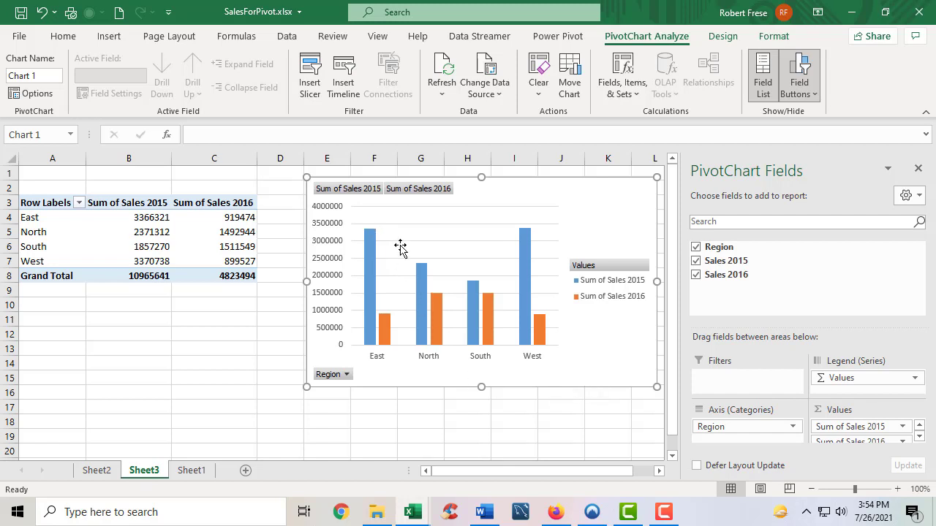
{"action": "mouse_move", "coordinate": [373, 239]}
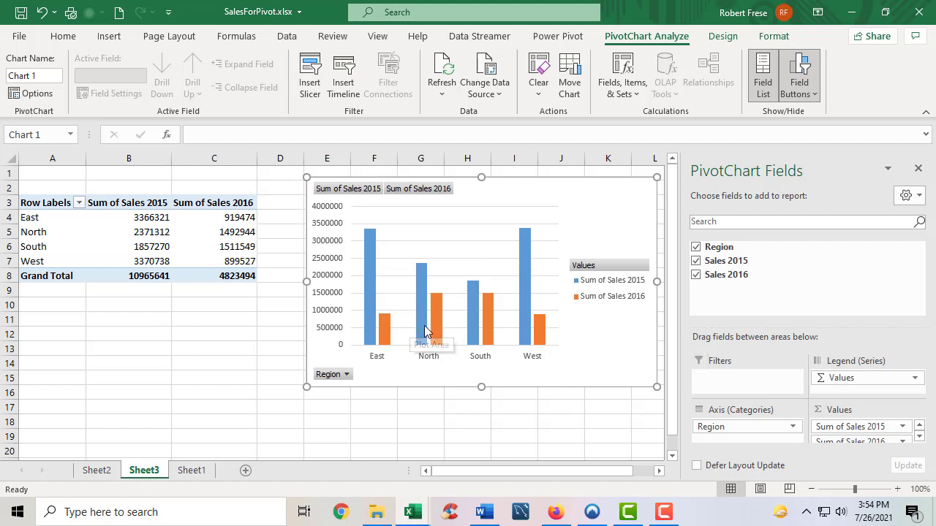
{"action": "mouse_move", "coordinate": [435, 330]}
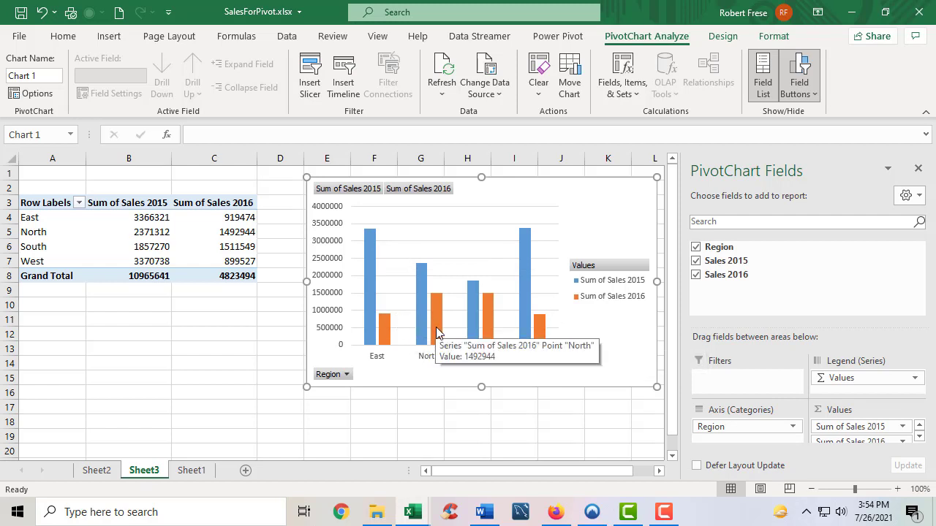